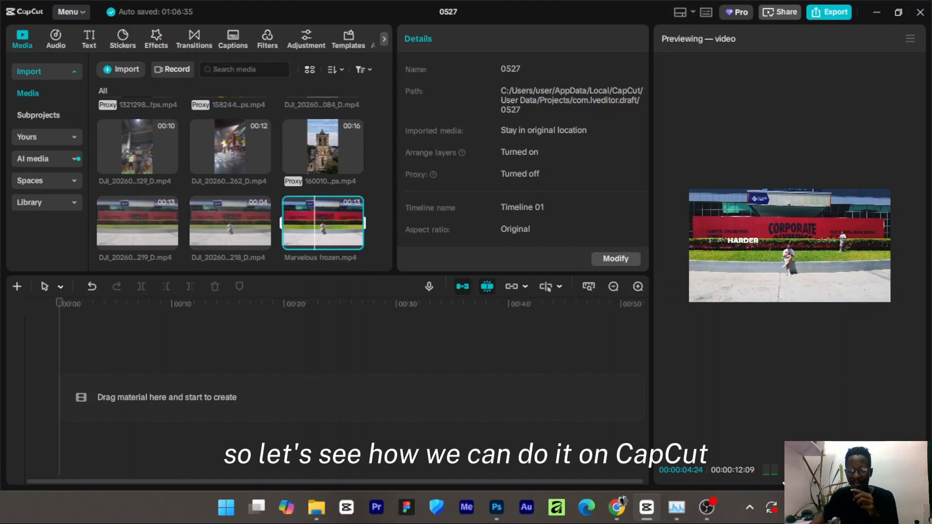
Add the short sitting clip and the longer jogging clip to the timeline.
click(787, 474)
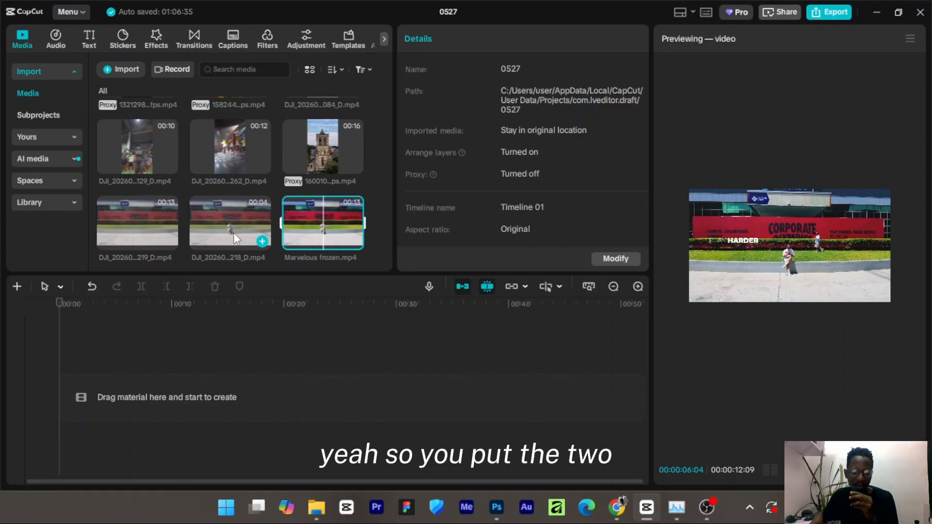
drag(228, 222, 140, 375)
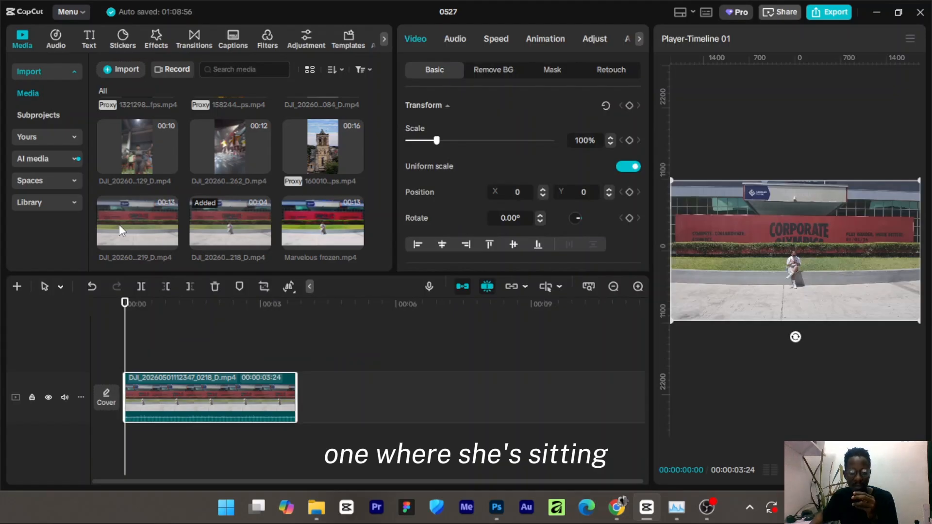
drag(120, 218, 146, 430)
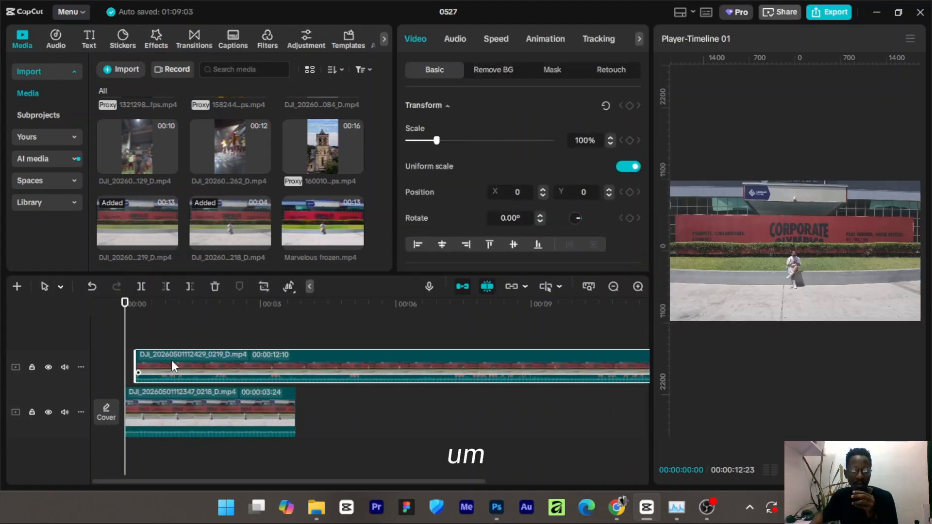
Rearrange the tracks so the sitting clip lies on the track above the jogging clip.
mouse_move(168, 361)
mouse_down()
mouse_move(185, 365)
mouse_move(178, 368)
mouse_up()
click(183, 404)
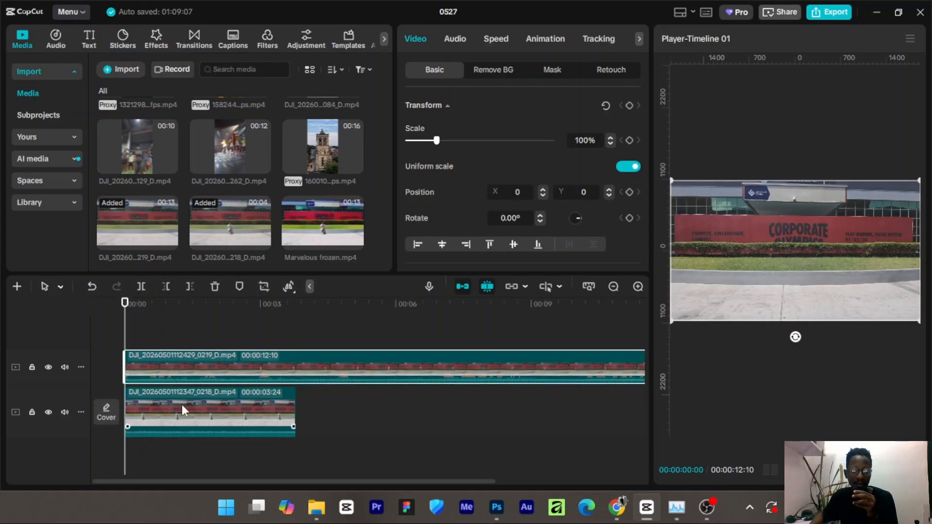
drag(179, 411, 164, 370)
click(153, 401)
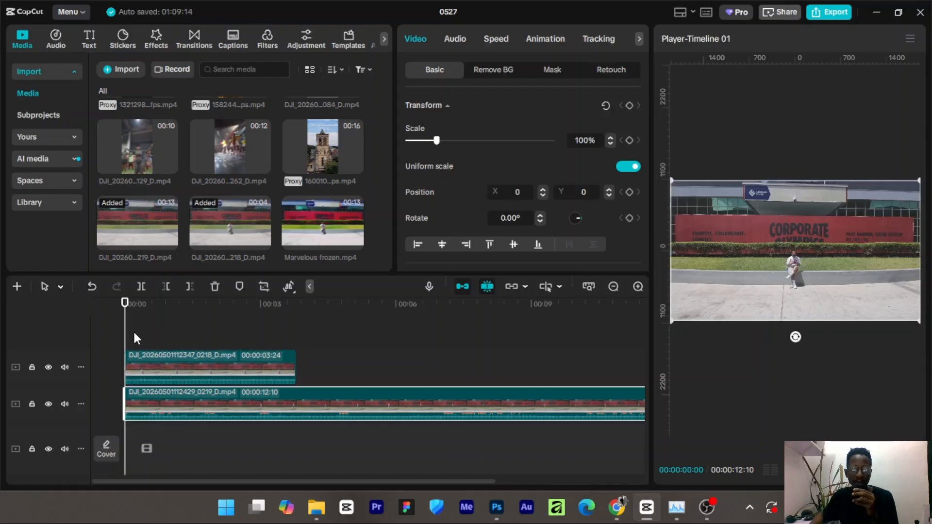
Create a freeze frame of the sitting clip at about 00:00:01:16.
key(space)
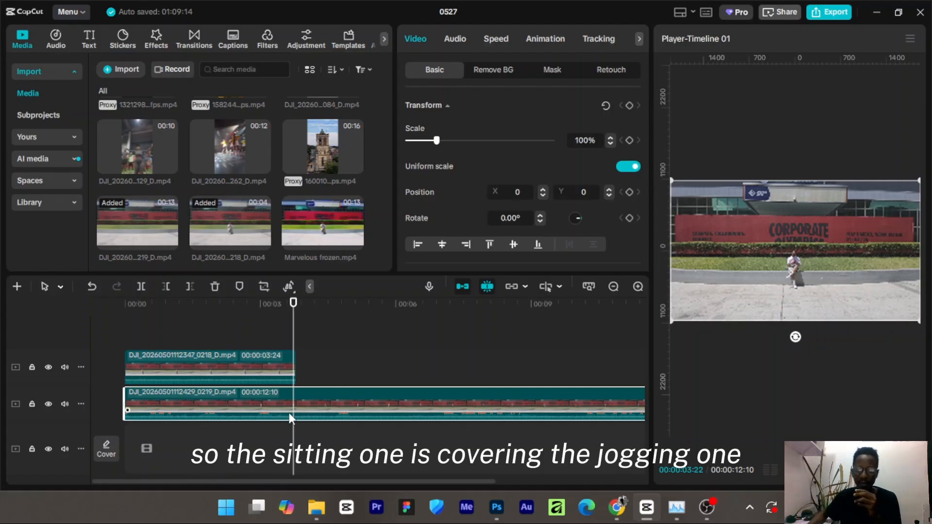
drag(294, 343, 213, 354)
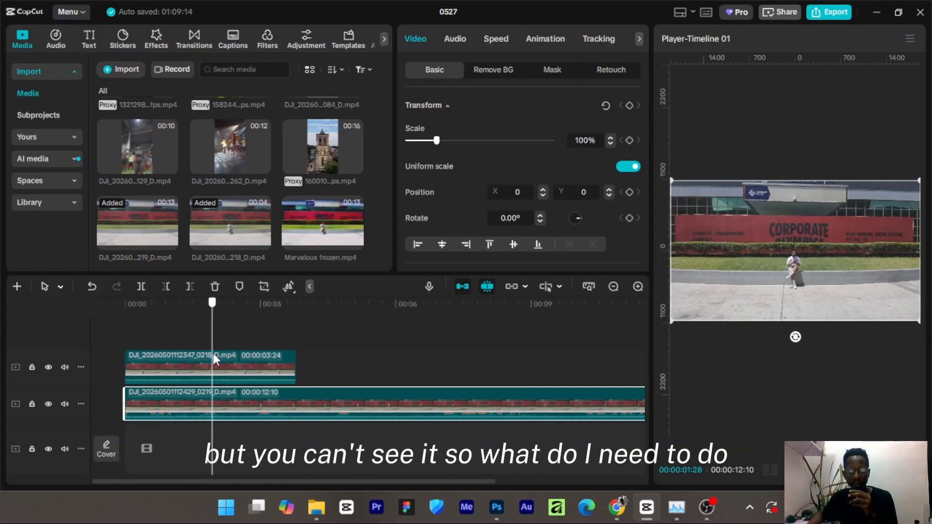
click(232, 362)
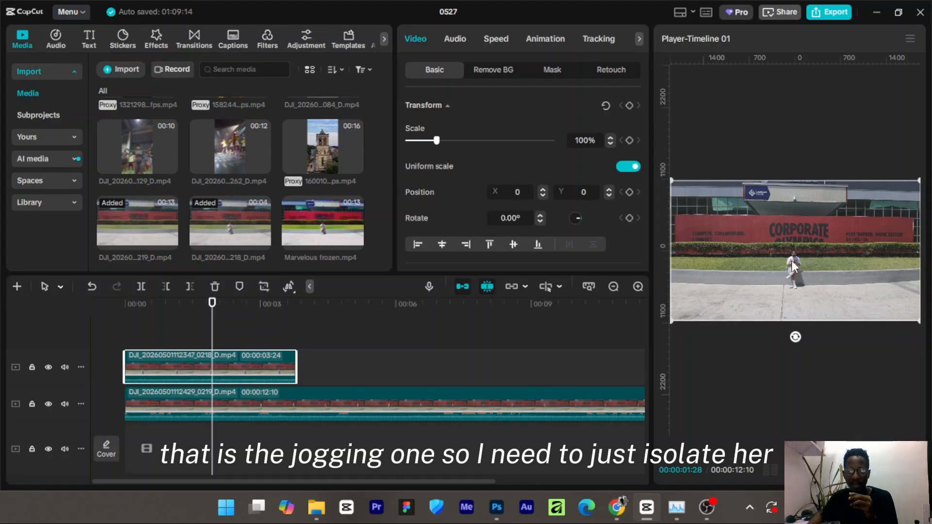
drag(213, 339, 192, 339)
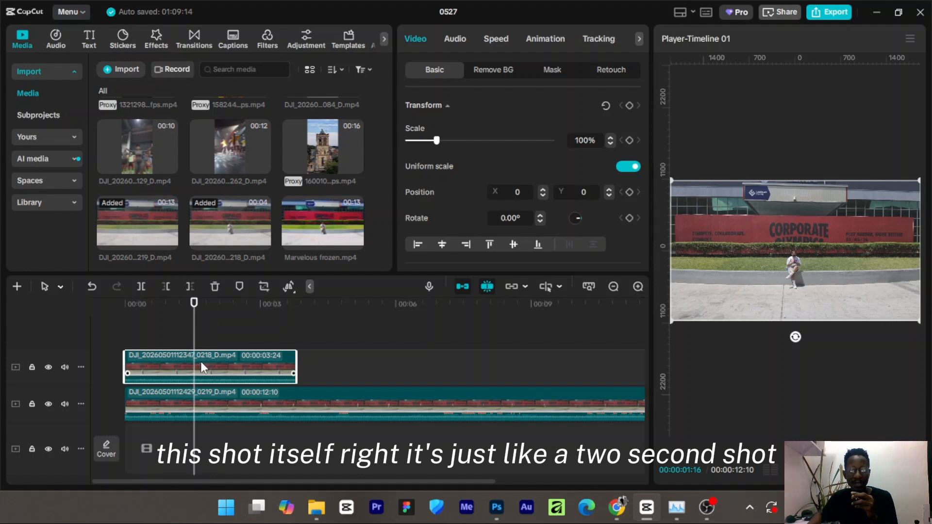
right_click(200, 361)
click(191, 364)
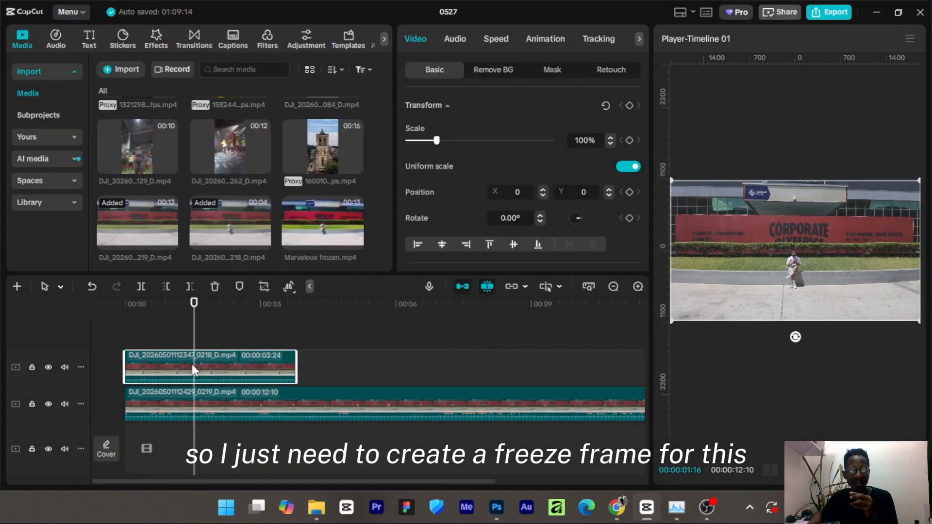
mouse_move(289, 285)
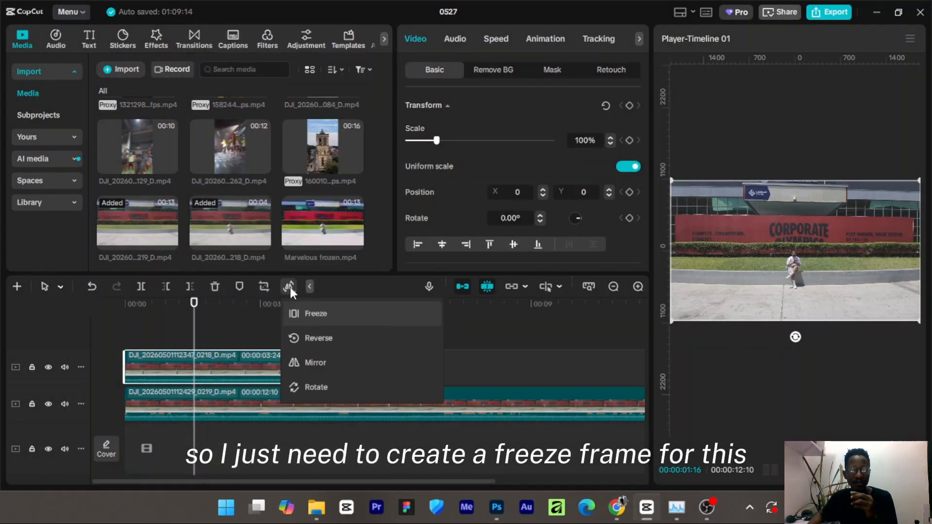
click(307, 309)
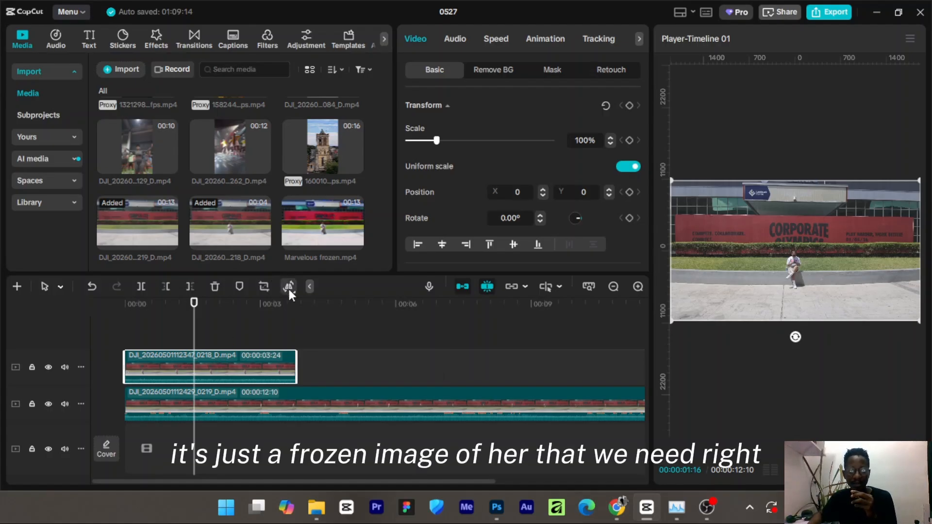
mouse_move(289, 291)
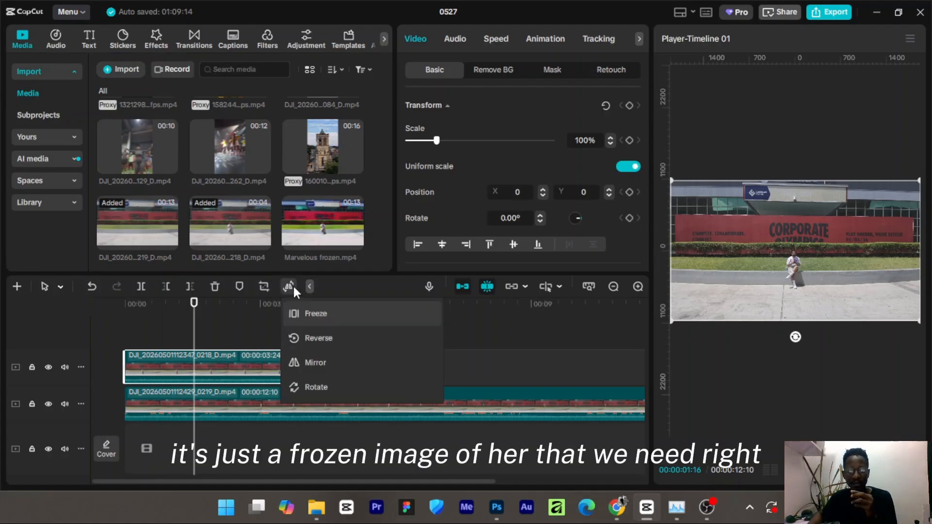
click(321, 315)
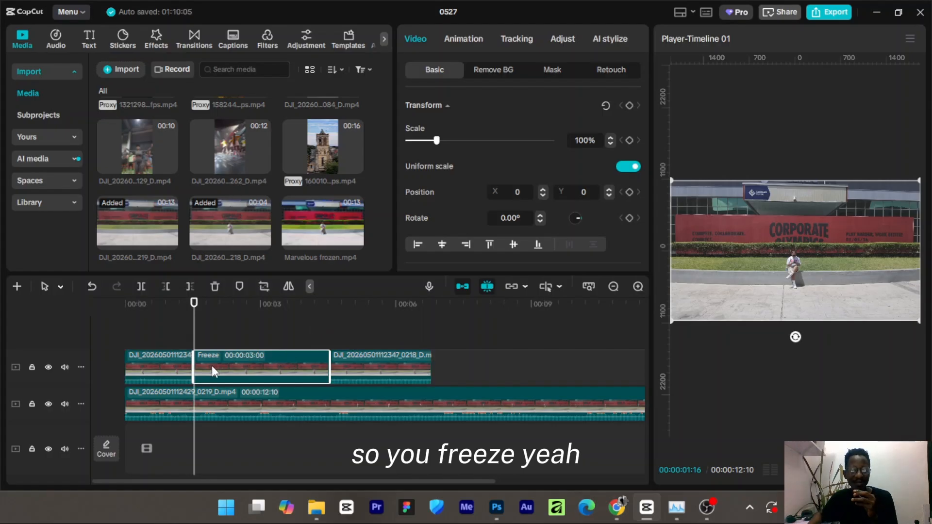
Delete the sitting clip's leftover parts around the freeze frame and stretch the freeze to the jogging clip's end.
click(167, 364)
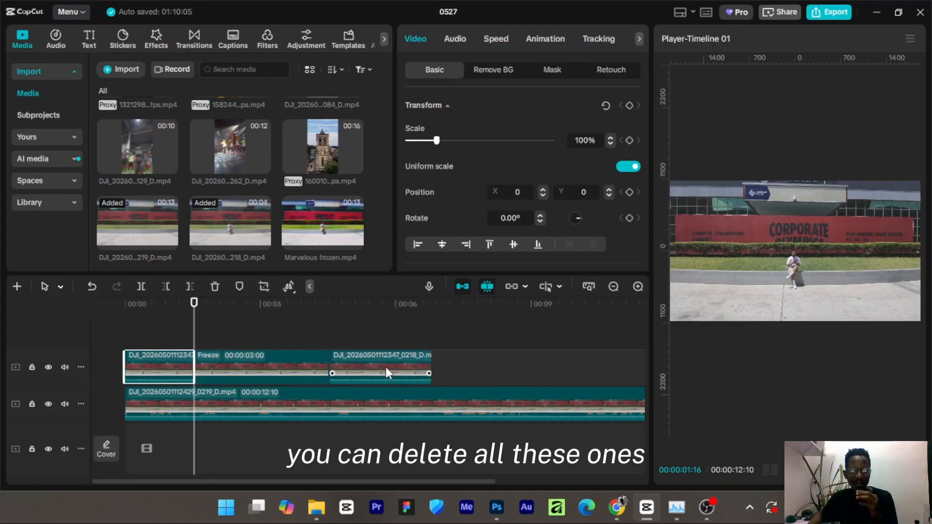
key(Delete)
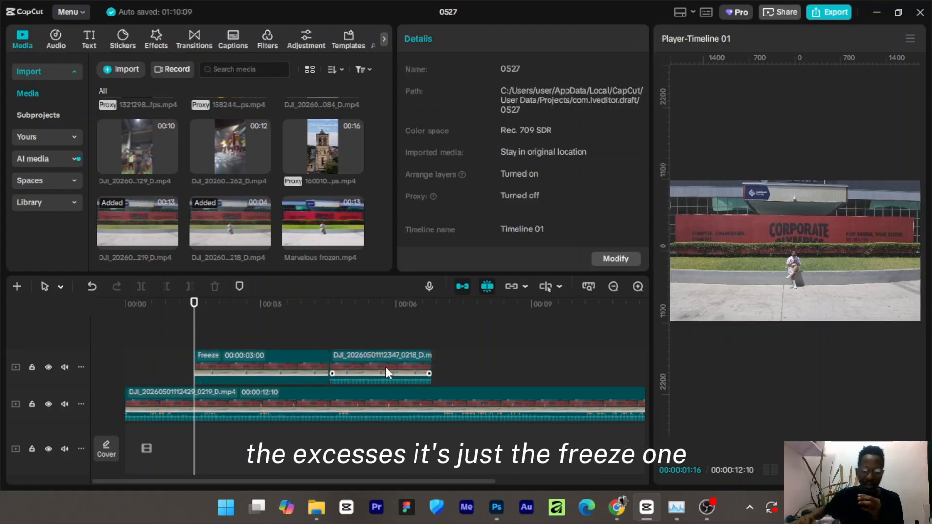
click(385, 367)
key(Delete)
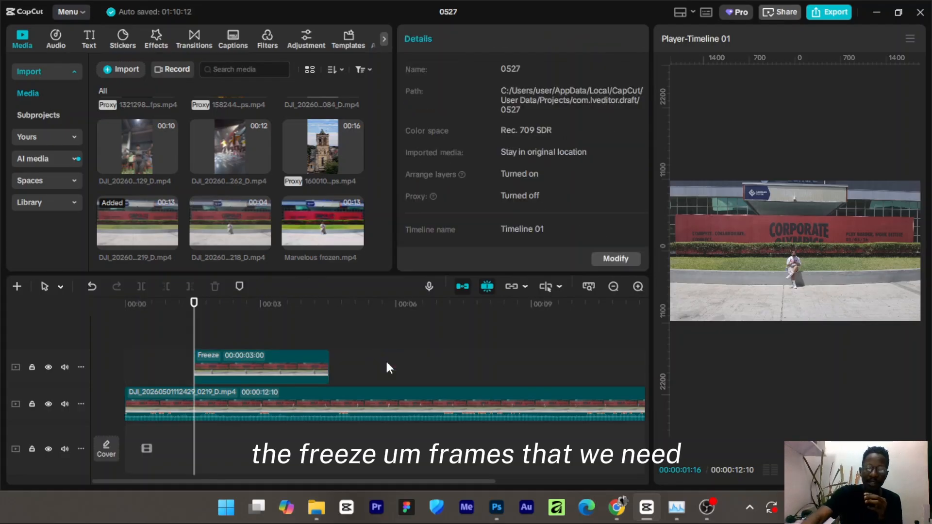
drag(297, 369, 477, 385)
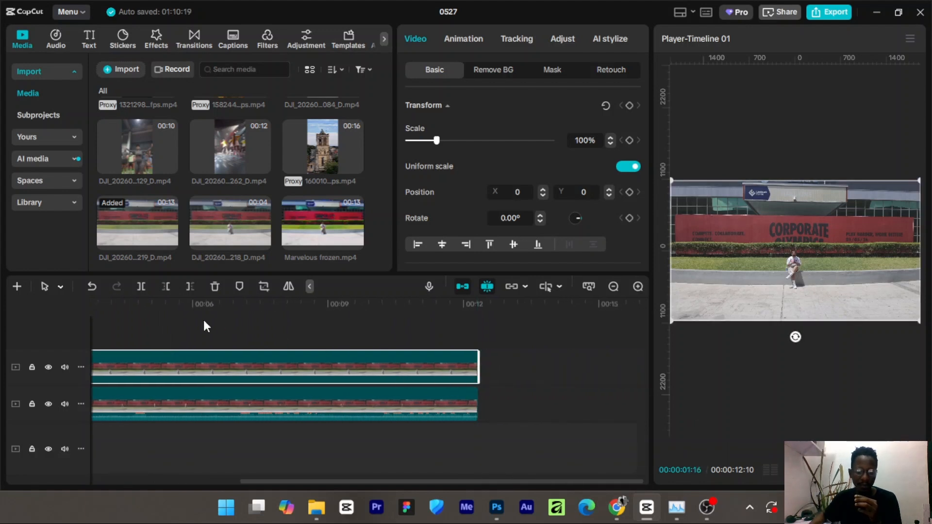
Add a Pen mask to the freeze frame clip.
click(182, 322)
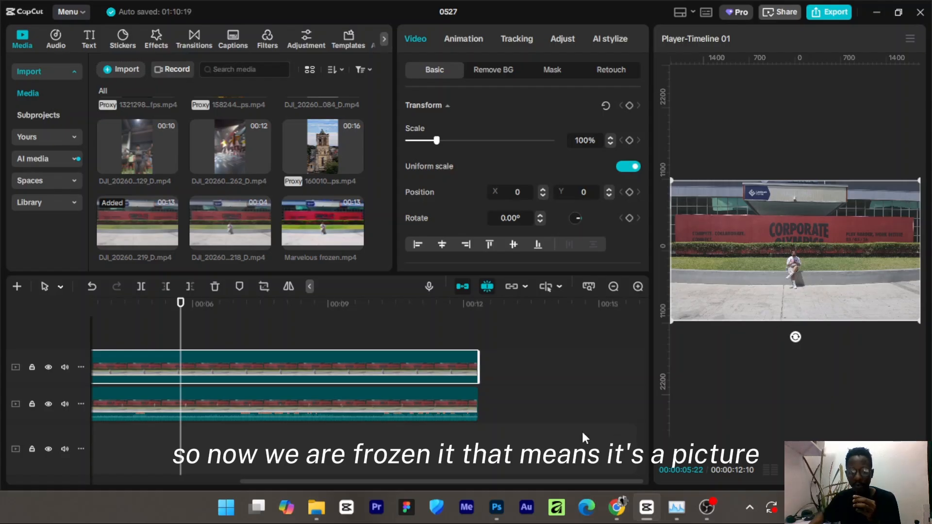
click(554, 74)
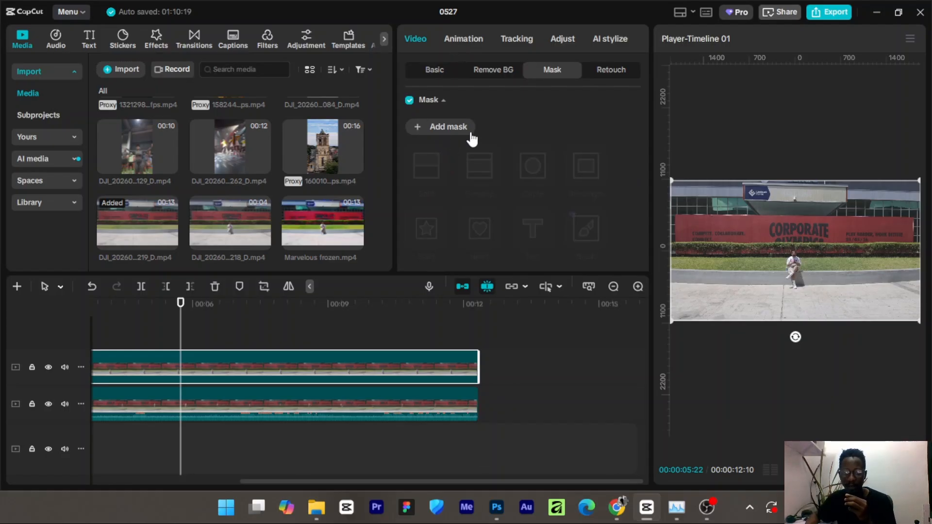
click(420, 130)
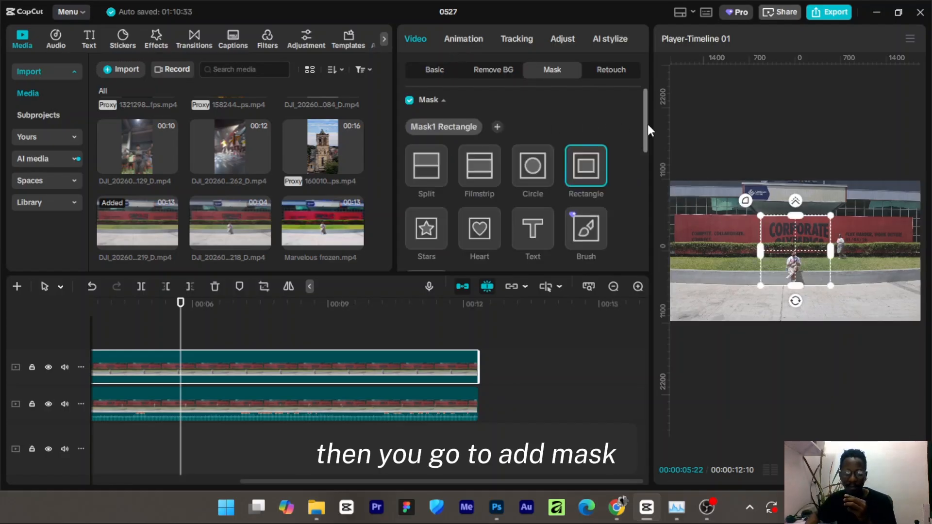
drag(646, 125, 645, 167)
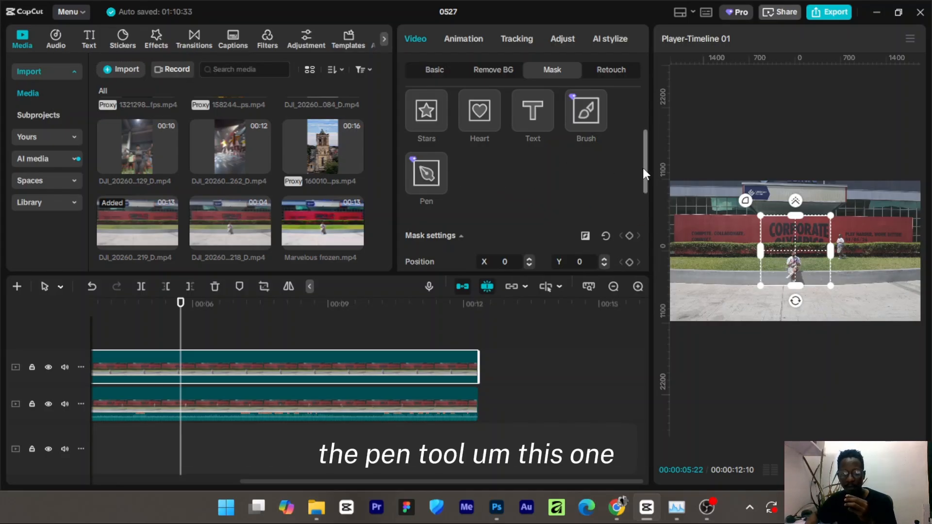
drag(645, 150, 630, 170)
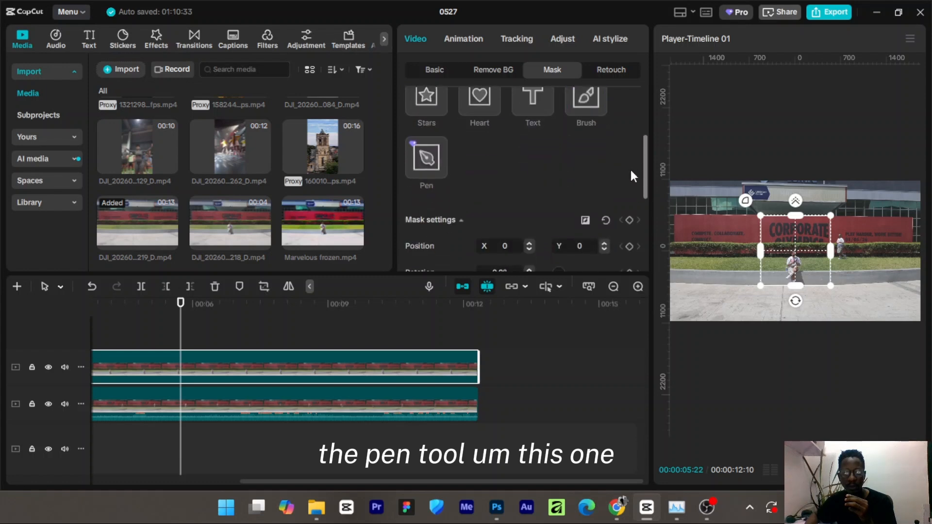
click(422, 155)
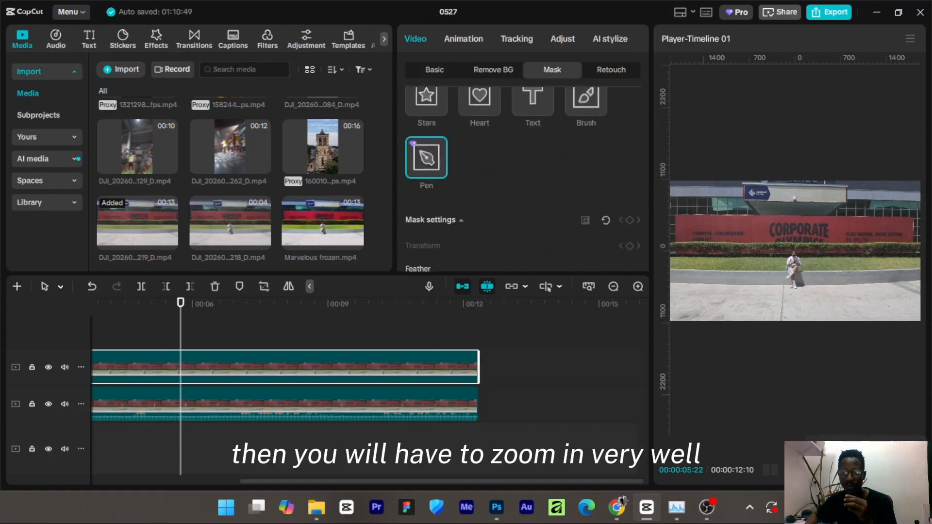
Trace a closed pen-mask outline around the seated woman in the zoomed-in preview.
scroll(795, 251, up, 10)
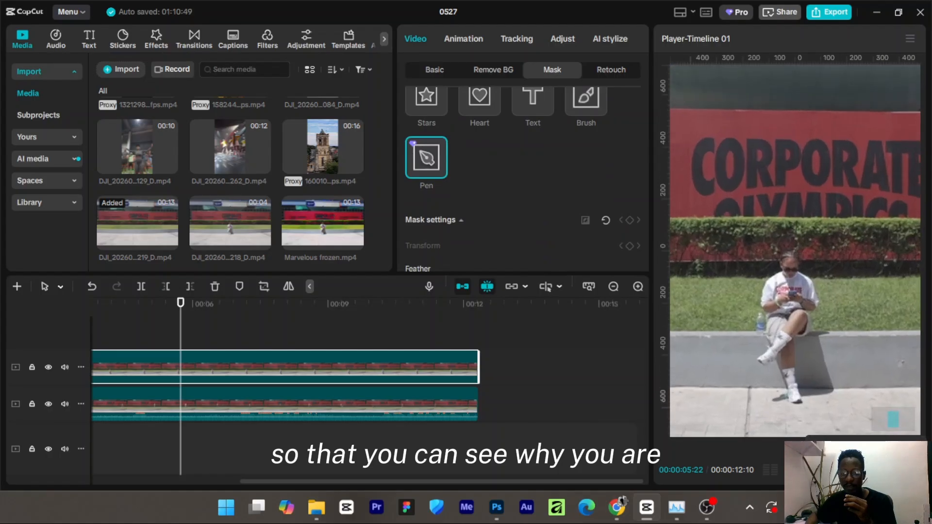
click(780, 263)
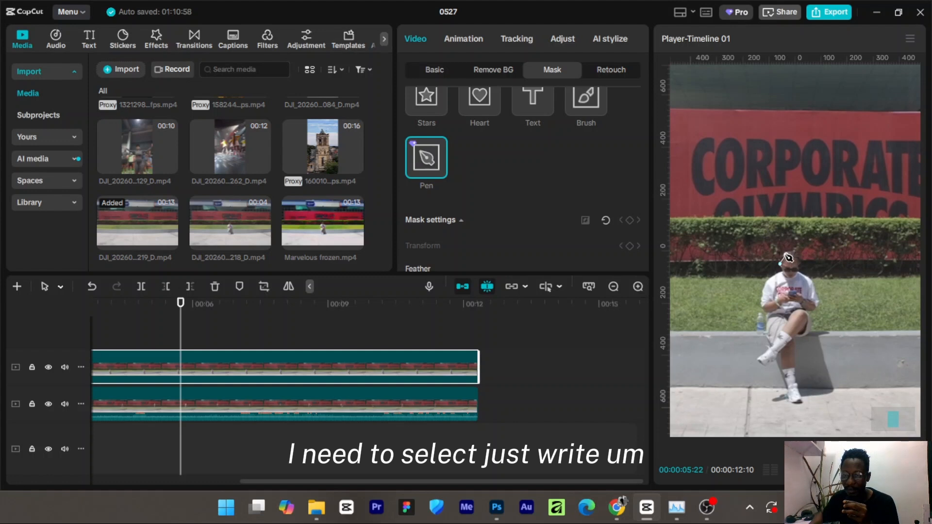
click(786, 255)
click(796, 255)
click(801, 266)
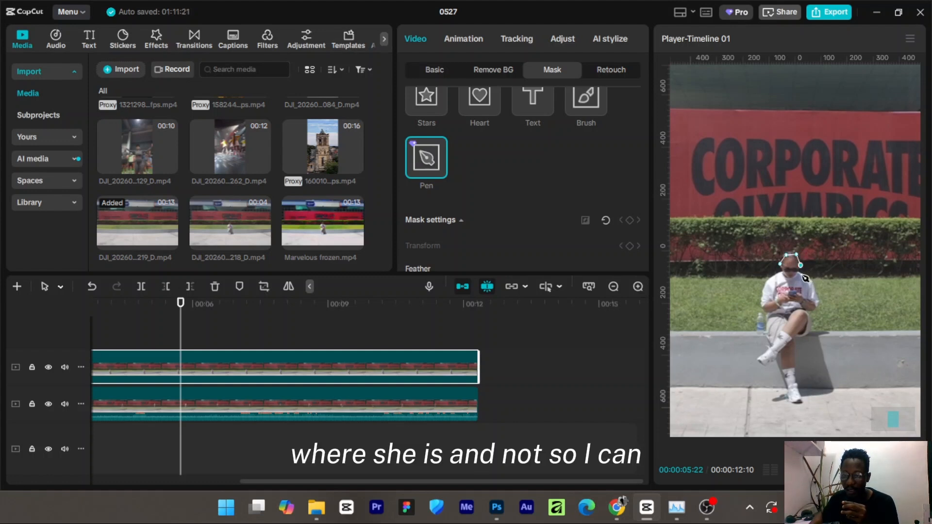
click(814, 283)
click(818, 295)
click(821, 308)
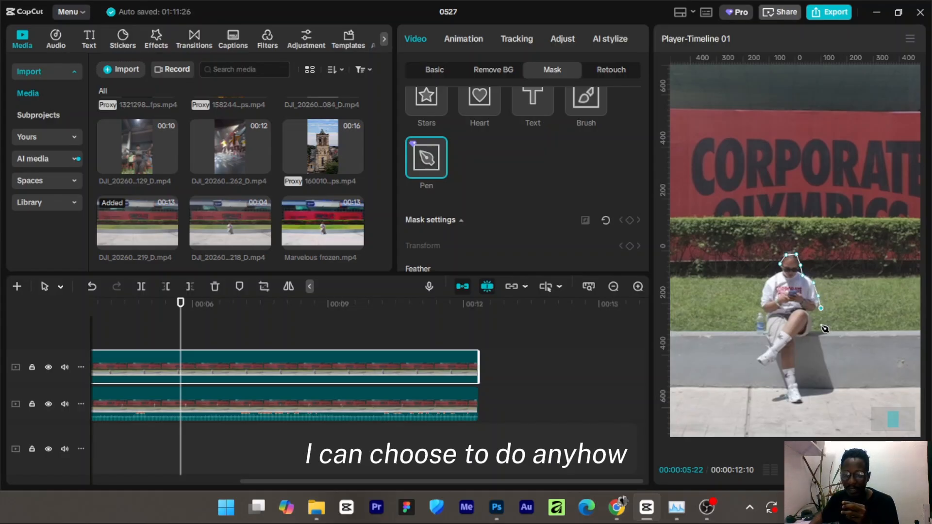
click(822, 327)
click(830, 343)
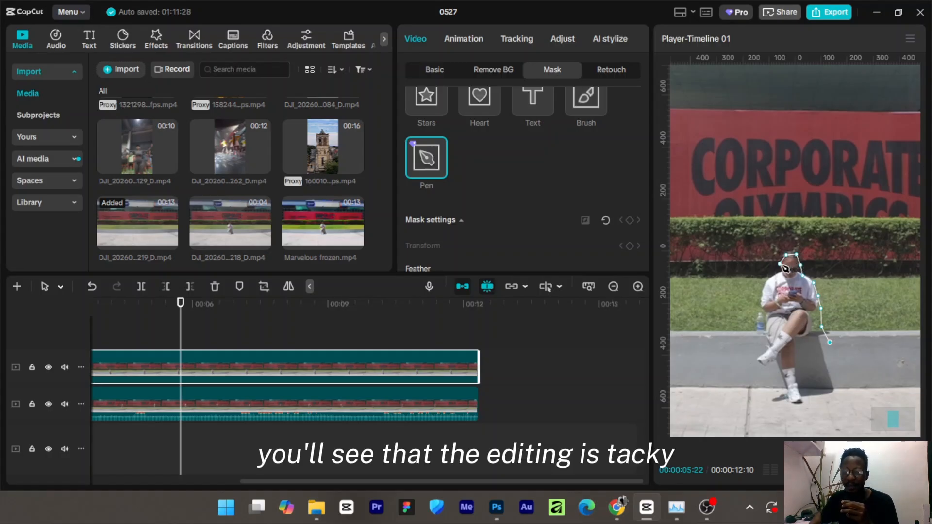
click(836, 358)
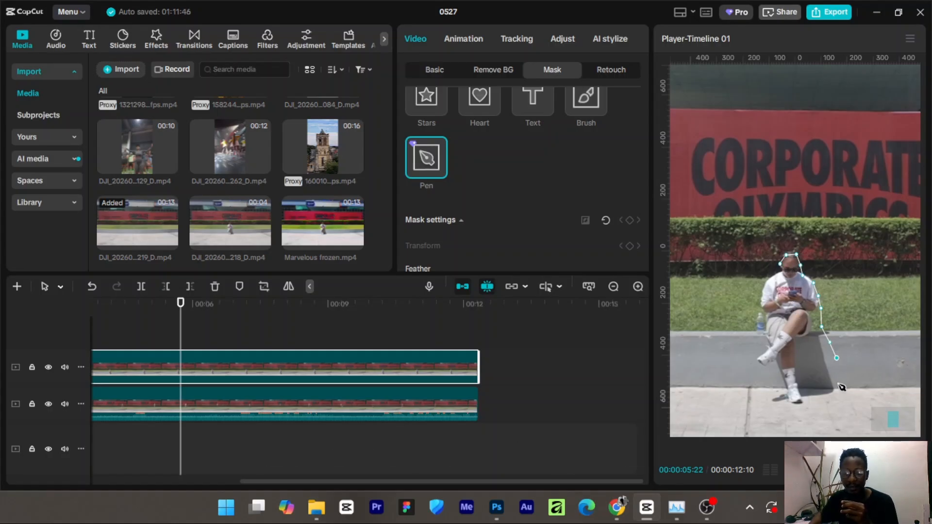
click(840, 387)
click(830, 404)
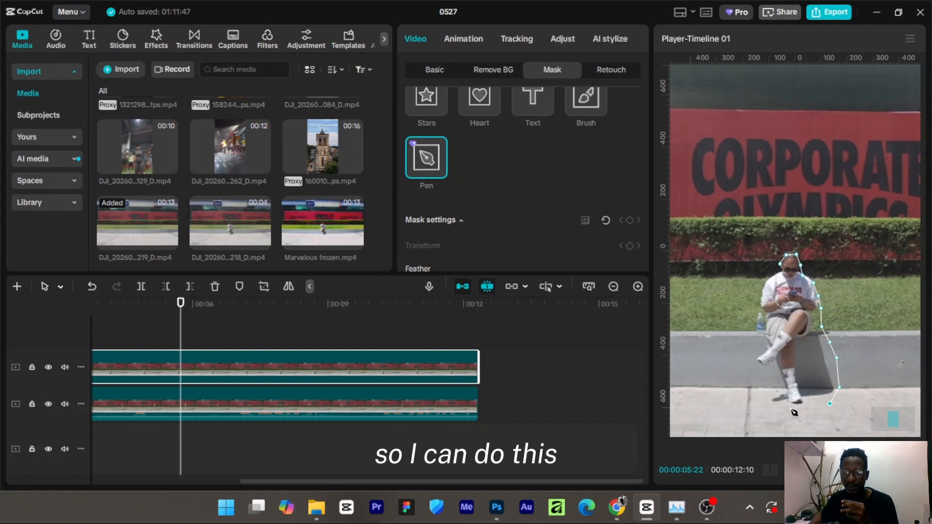
click(791, 409)
click(767, 405)
click(758, 388)
click(755, 365)
click(757, 342)
click(756, 327)
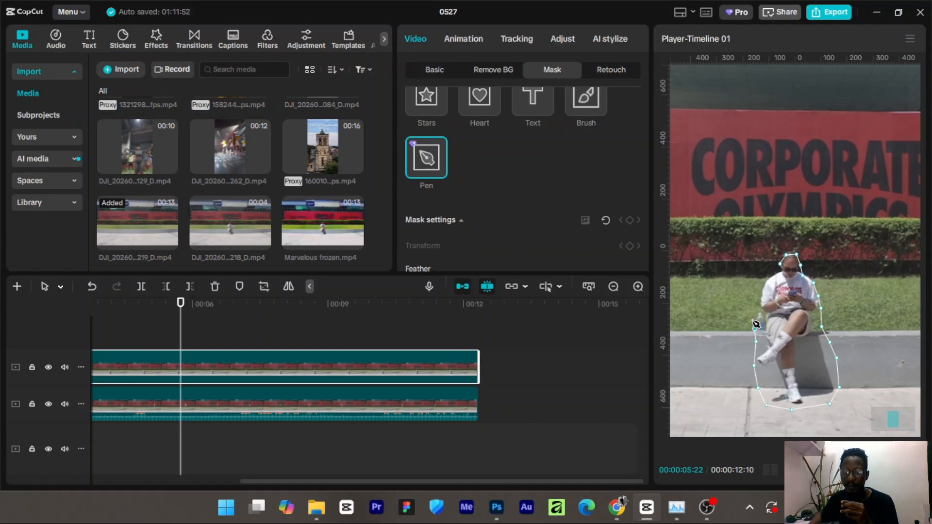
click(758, 307)
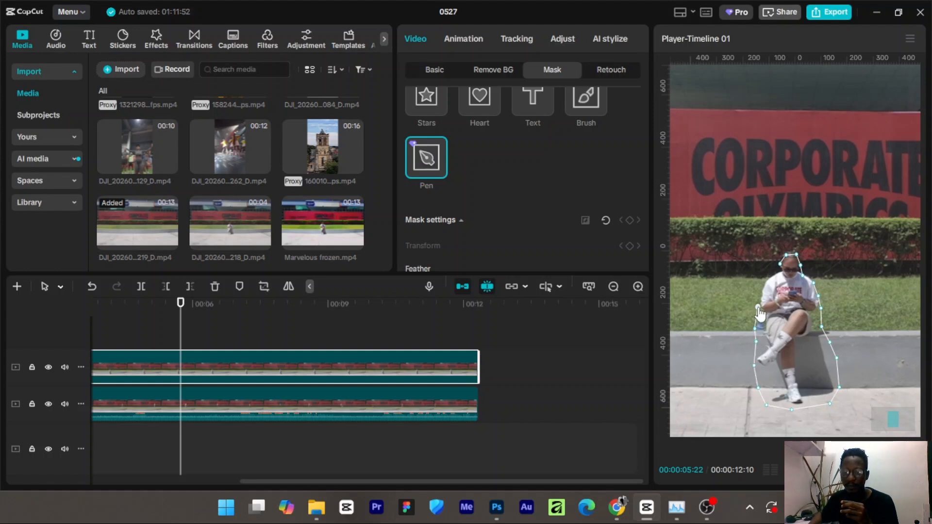
click(766, 282)
click(774, 275)
click(783, 266)
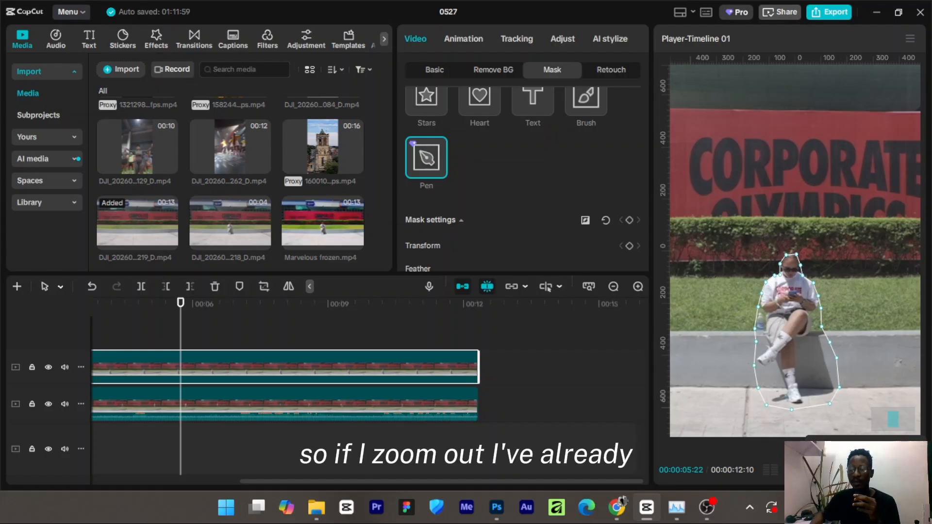
Fit the preview and scrub the timeline to check the masked freeze frame over the jogging clip.
click(903, 449)
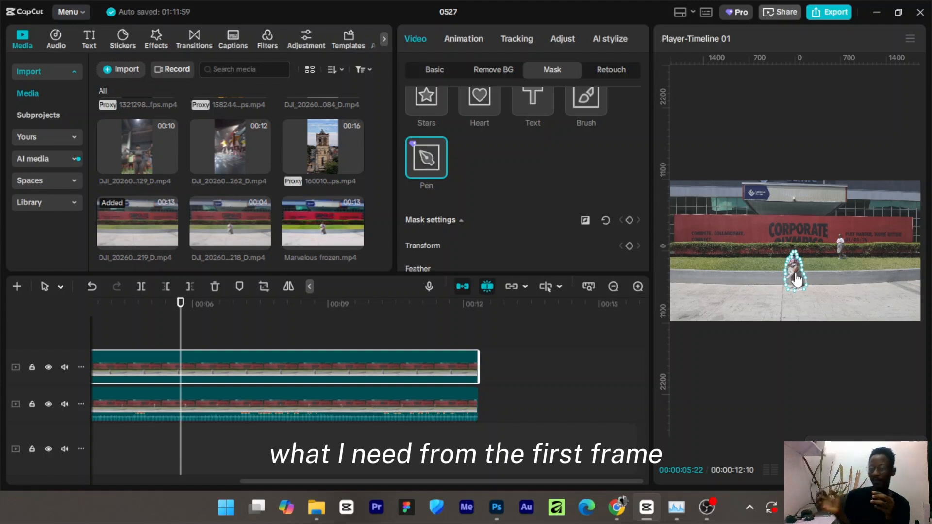
click(262, 320)
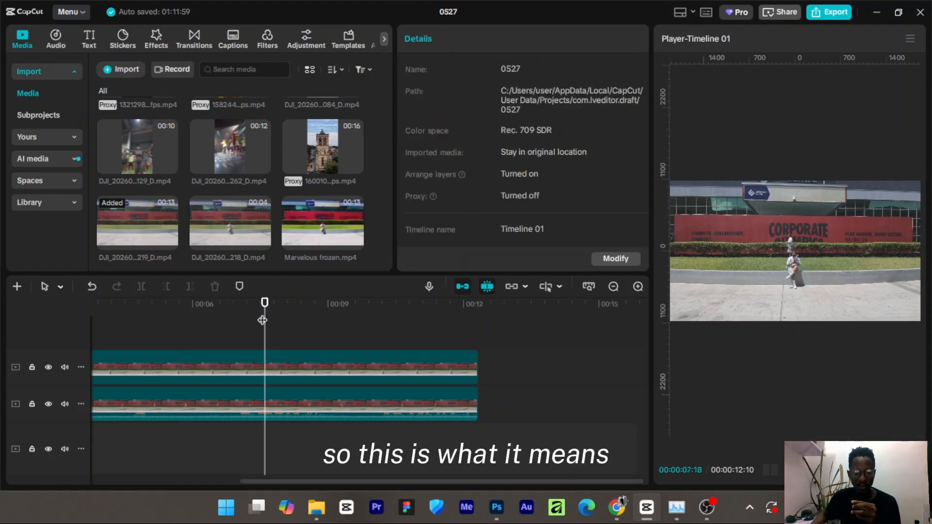
Play the composite from the start to review the clone effect.
drag(261, 308, 72, 317)
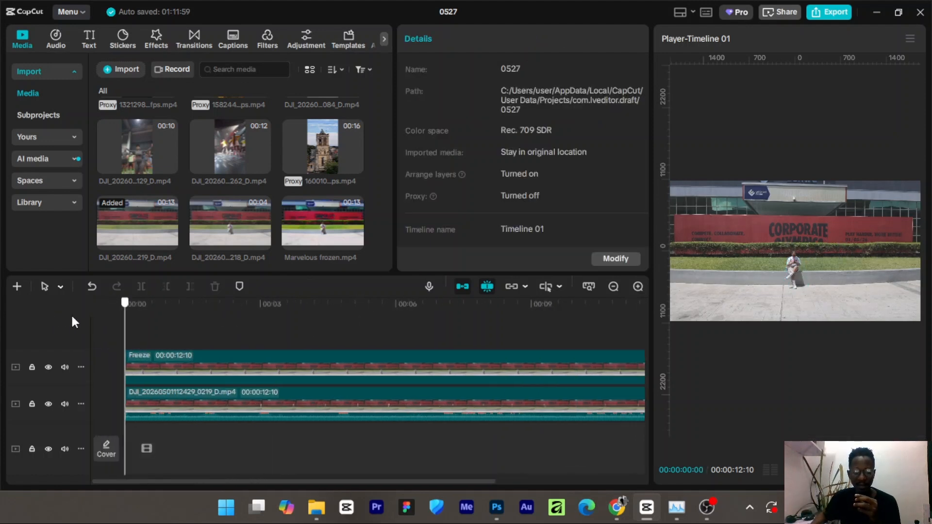
key(space)
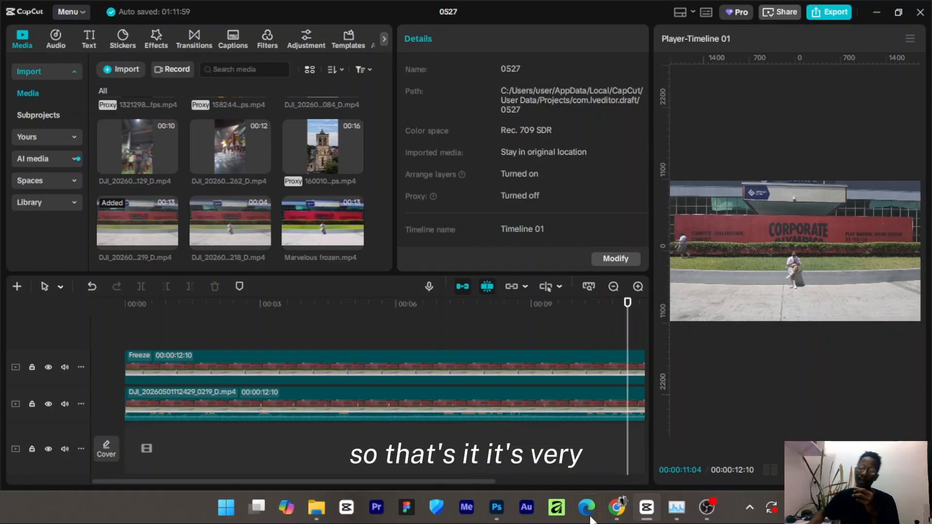
drag(623, 336, 183, 330)
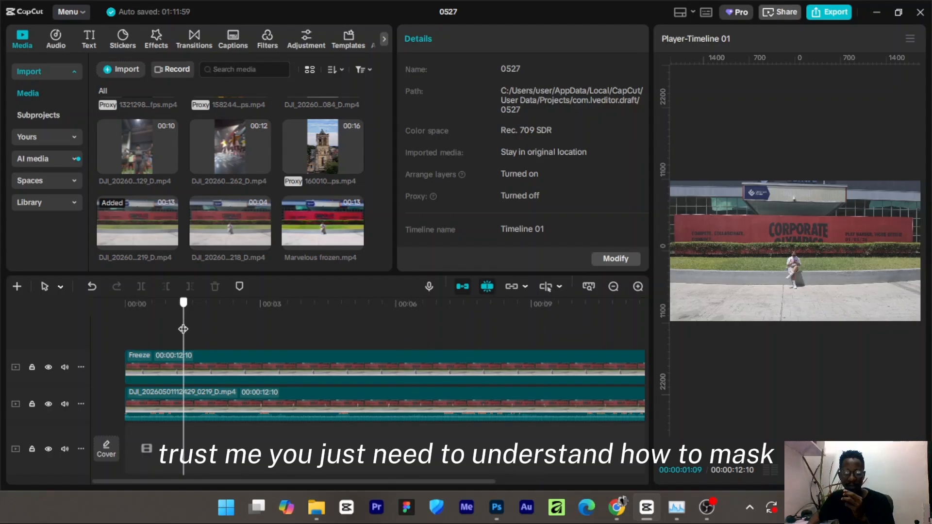
drag(273, 480, 258, 460)
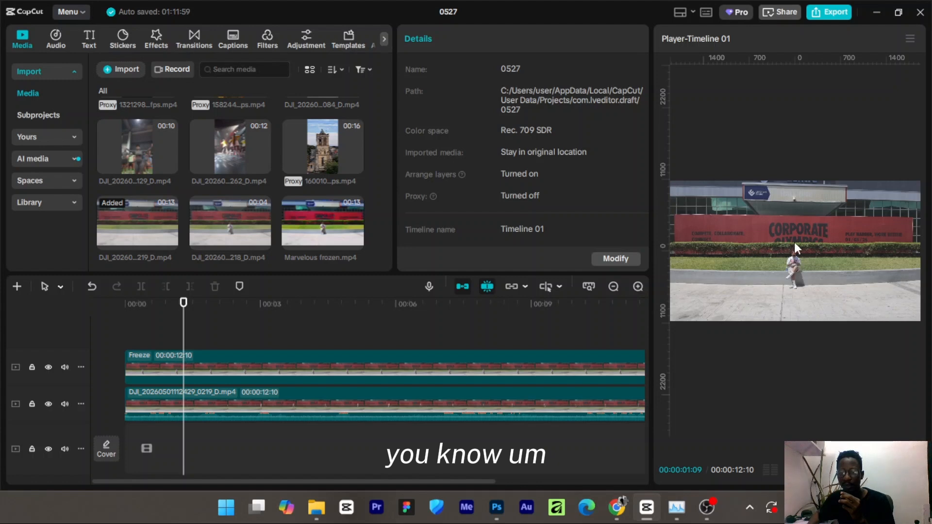
Set the freeze frame clip's mask feather to 8 to soften the outline around the seated woman.
click(375, 364)
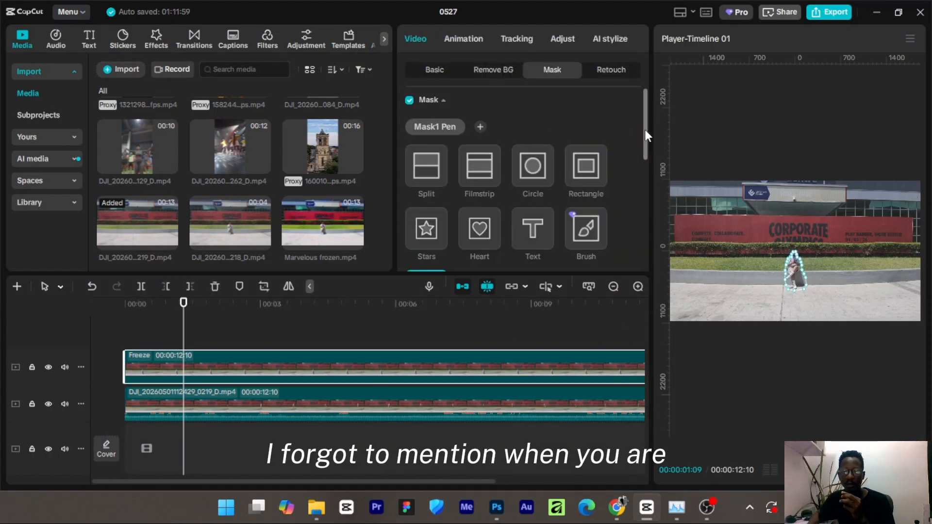
drag(645, 129, 638, 233)
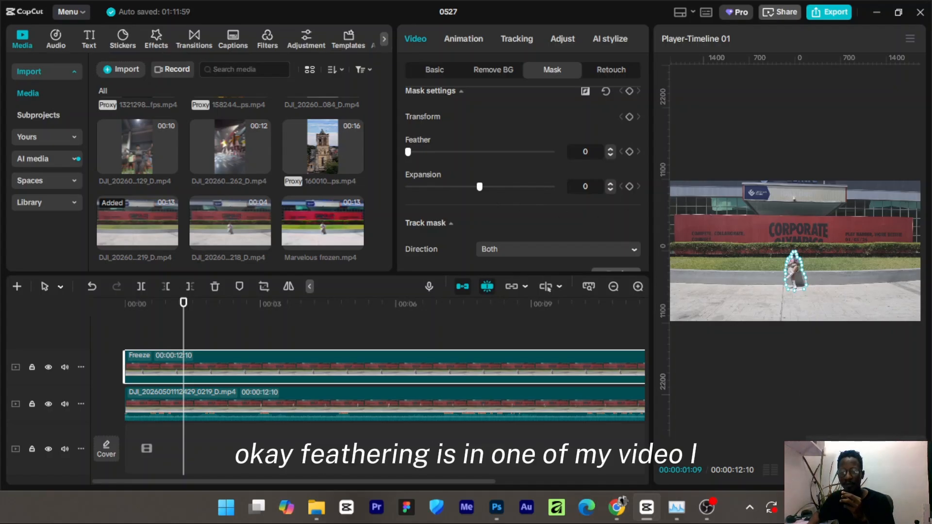
scroll(796, 251, up, 5)
scroll(795, 251, up, 1)
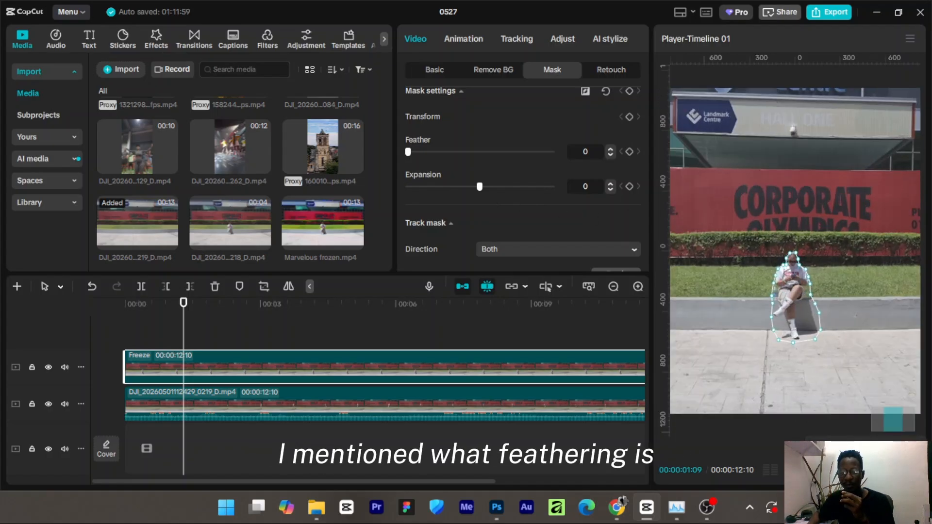
scroll(796, 251, up, 1)
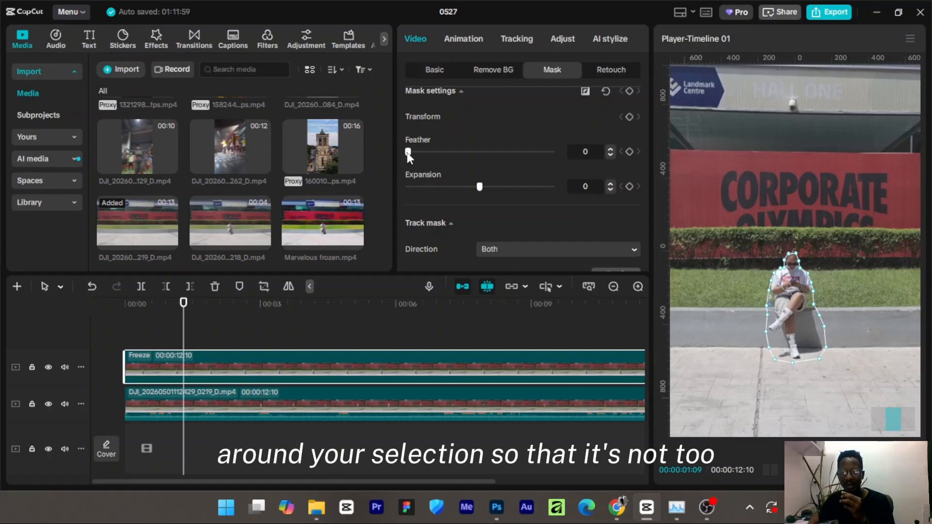
drag(408, 152, 421, 152)
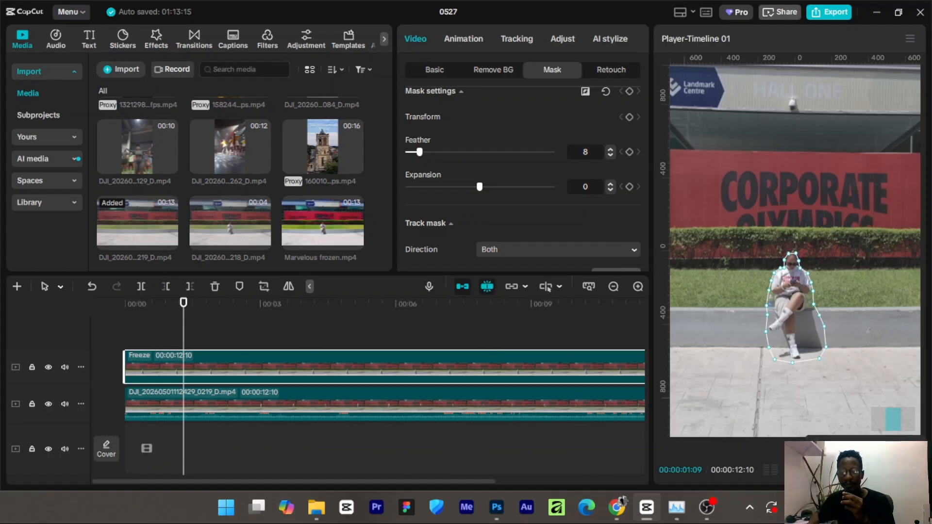
click(909, 450)
Play the timeline from the start again to review the feathered mask over the jogging clip.
drag(188, 318, 120, 344)
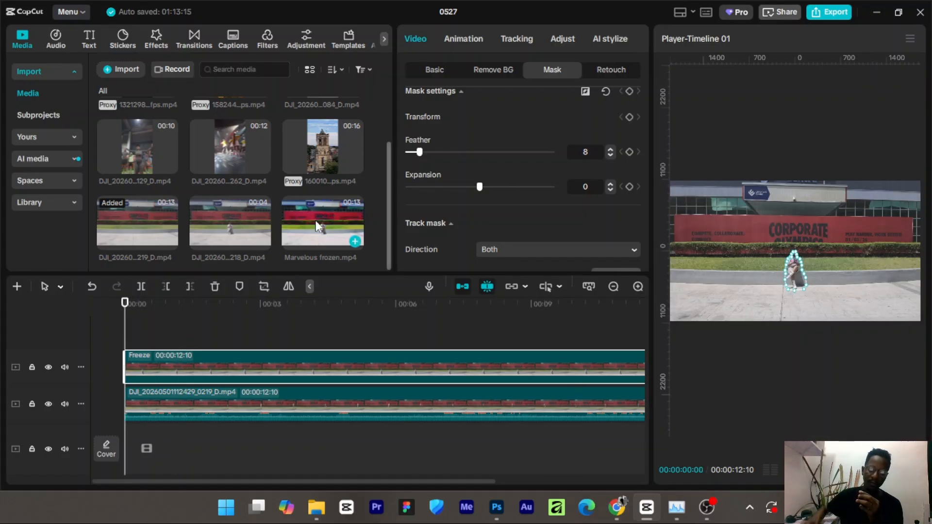
key(space)
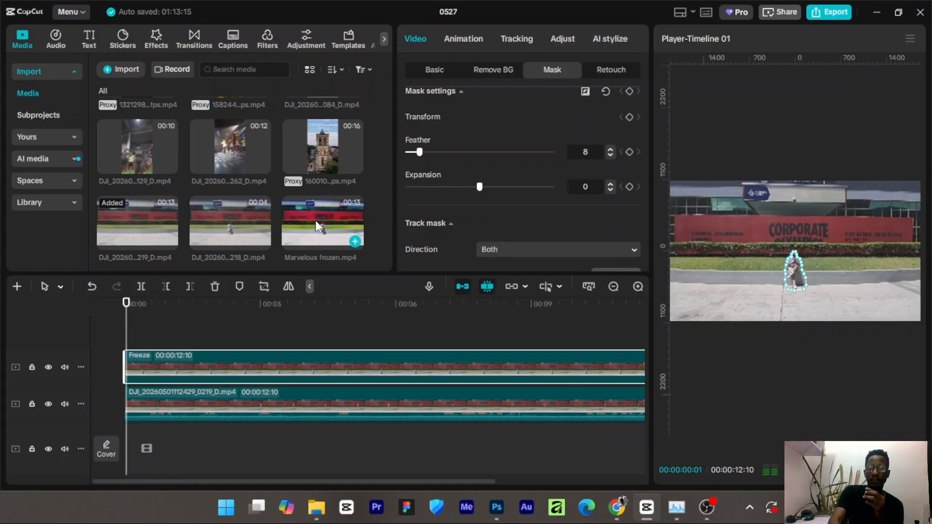
click(263, 323)
key(space)
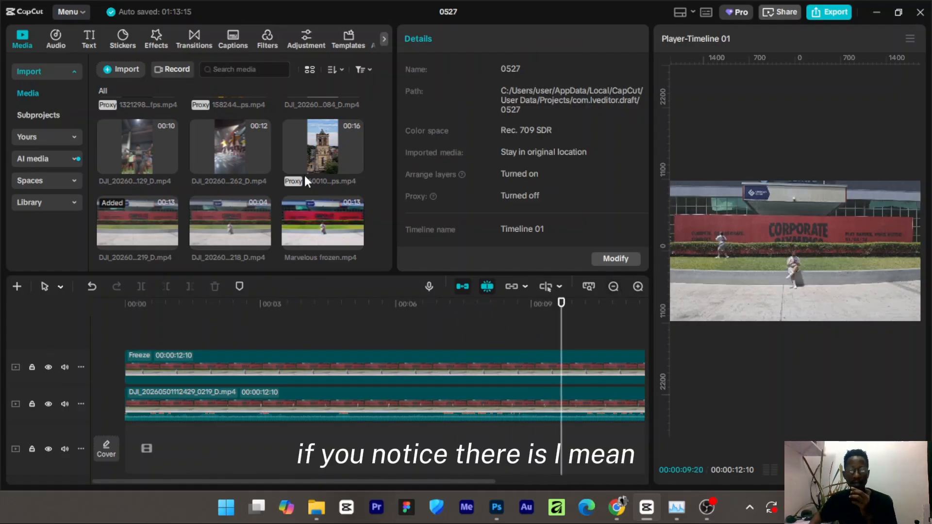
drag(558, 316, 174, 351)
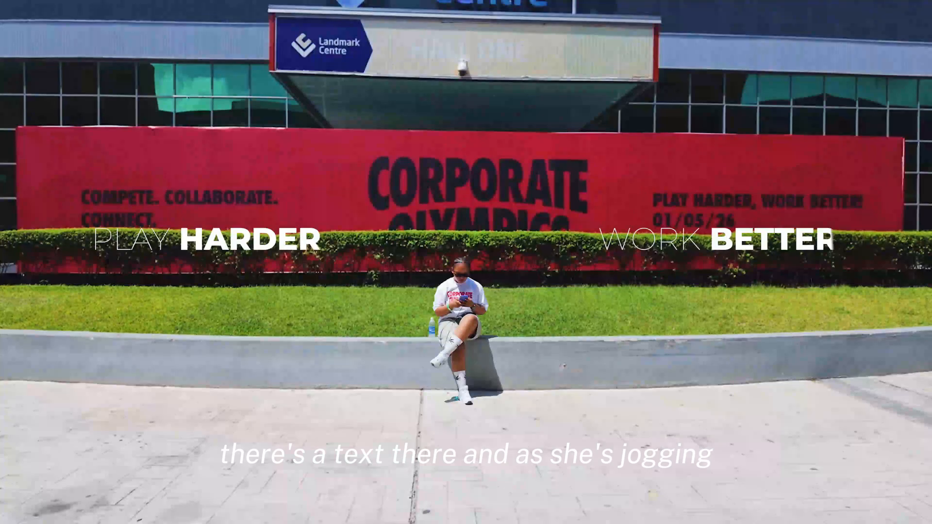